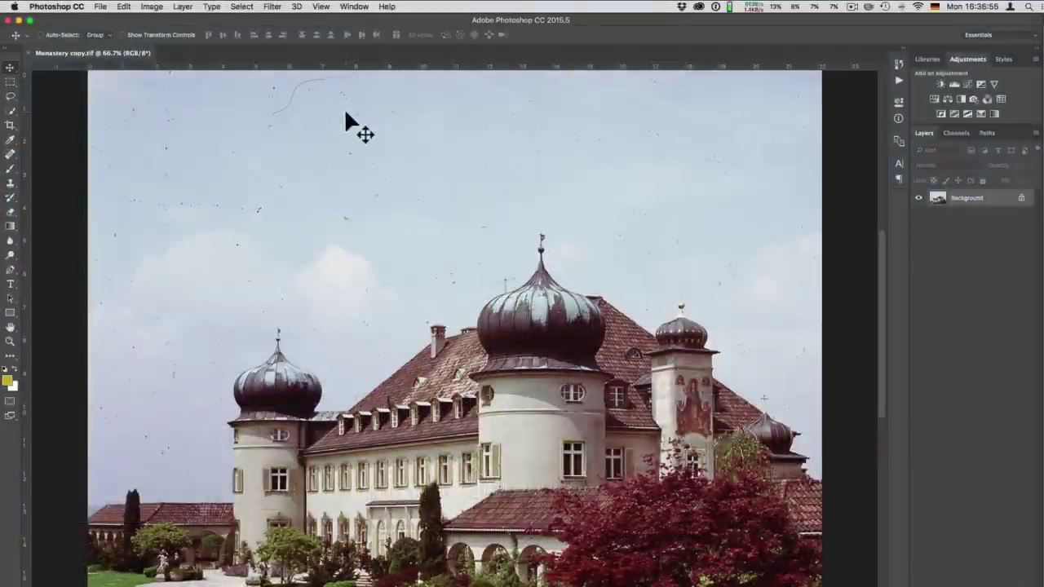
Step: Launch the LaserSoft Imaging SRDx filter from the Filter menu on the monastery photo
click(272, 7)
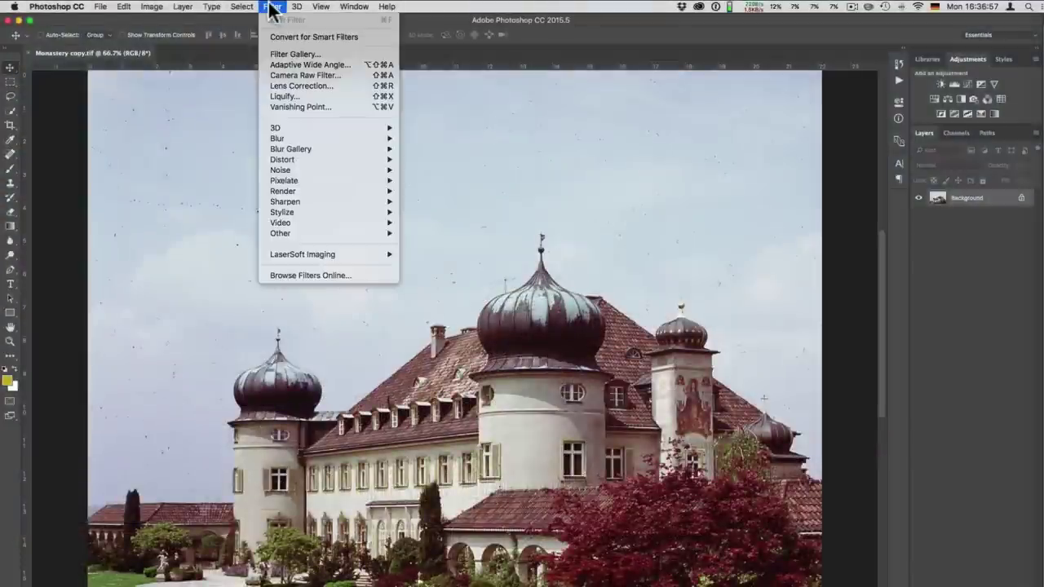
mouse_move(303, 254)
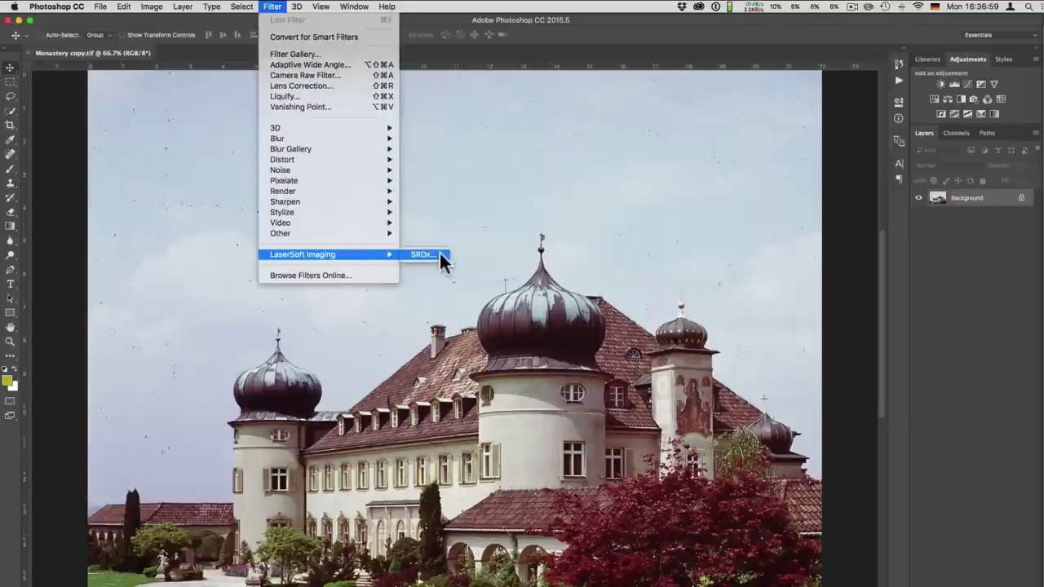
click(441, 261)
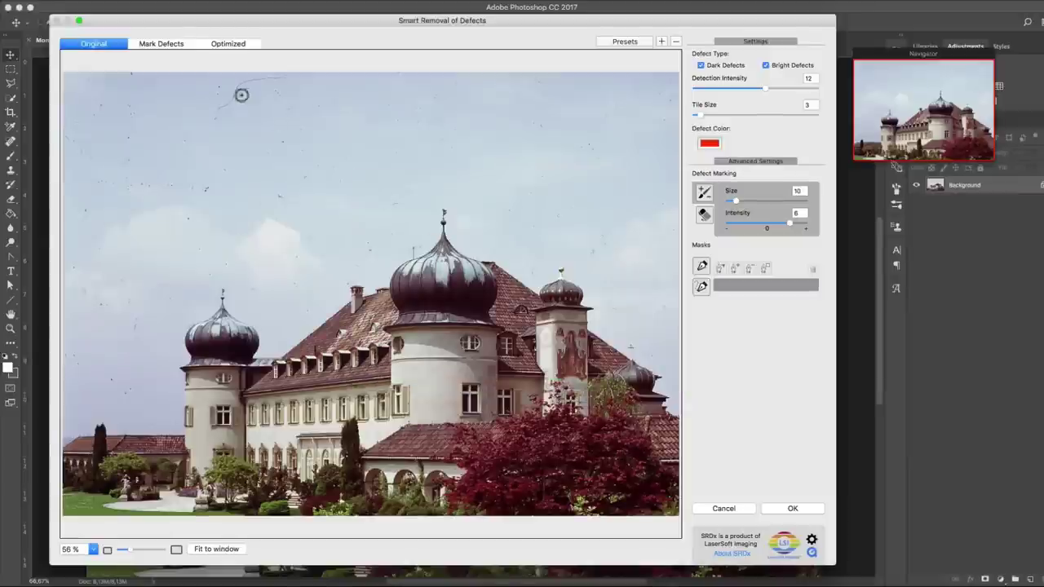
Step: Show detected defects in red and lower the Intensity and Detection Intensity sliders
click(184, 46)
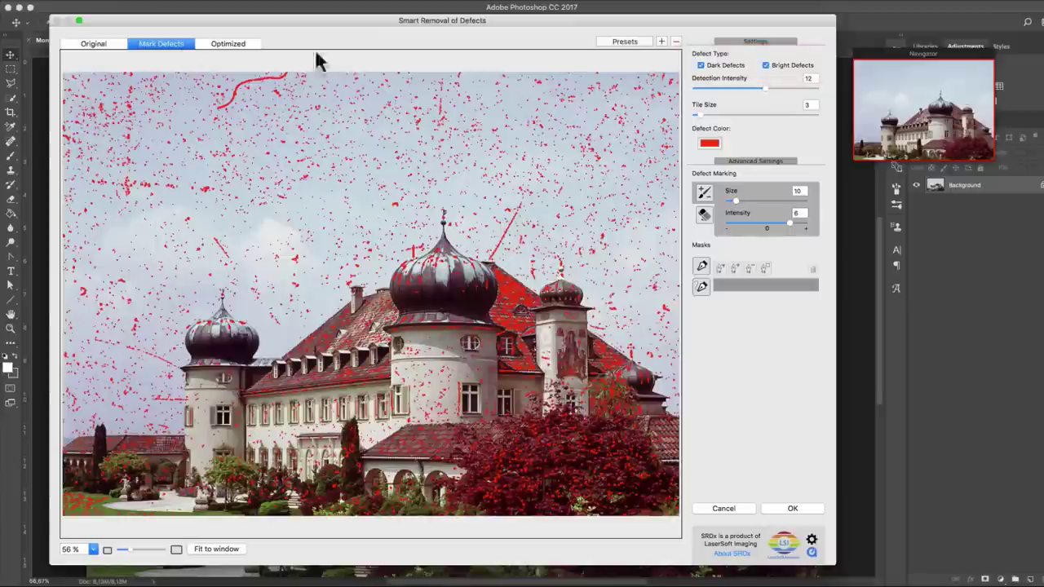
drag(696, 115, 699, 115)
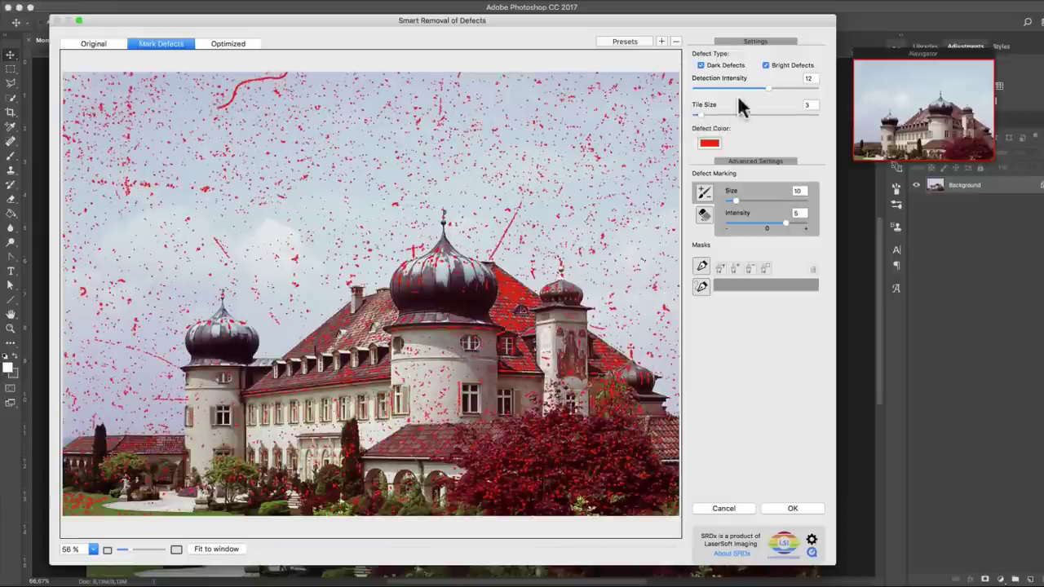
mouse_move(771, 90)
mouse_down()
mouse_move(742, 96)
mouse_move(766, 86)
mouse_up()
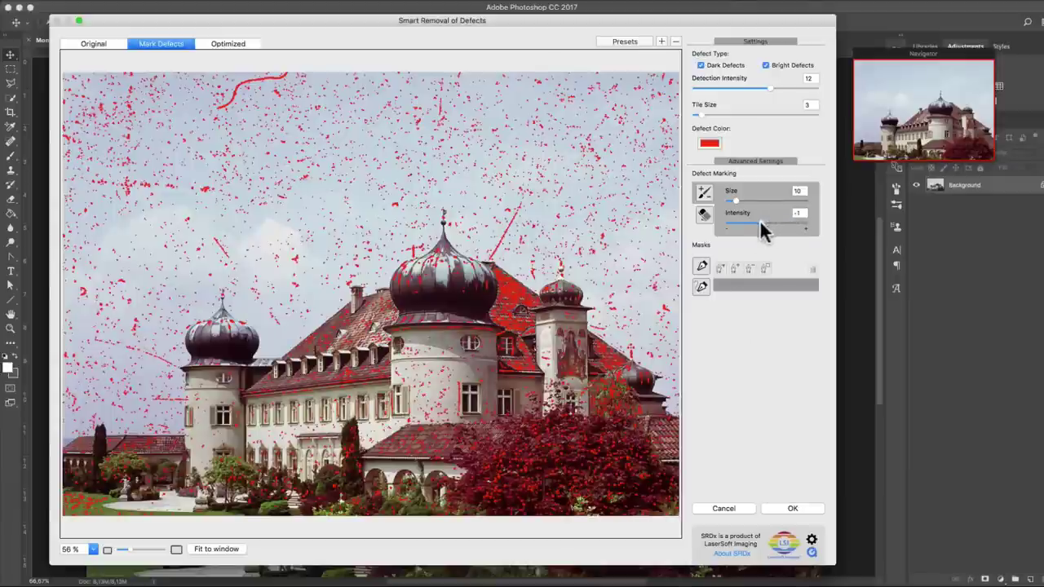
Step: Raise marking intensity and brush-mark the diagonal scratch beside the spire above the central dome
drag(524, 207, 495, 255)
shift+click(515, 210)
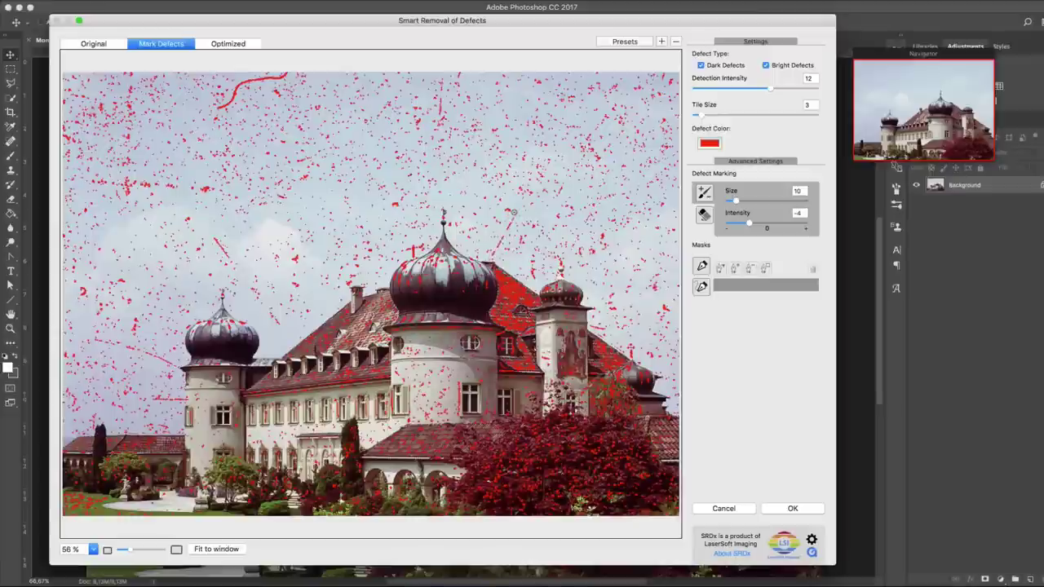
drag(514, 212, 492, 258)
drag(750, 222, 787, 222)
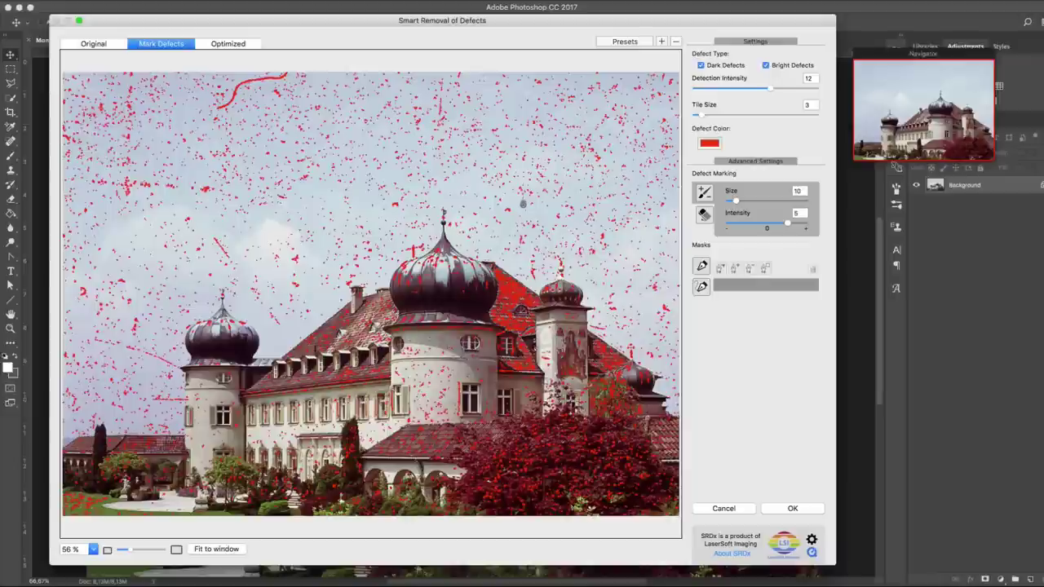
drag(524, 202, 493, 257)
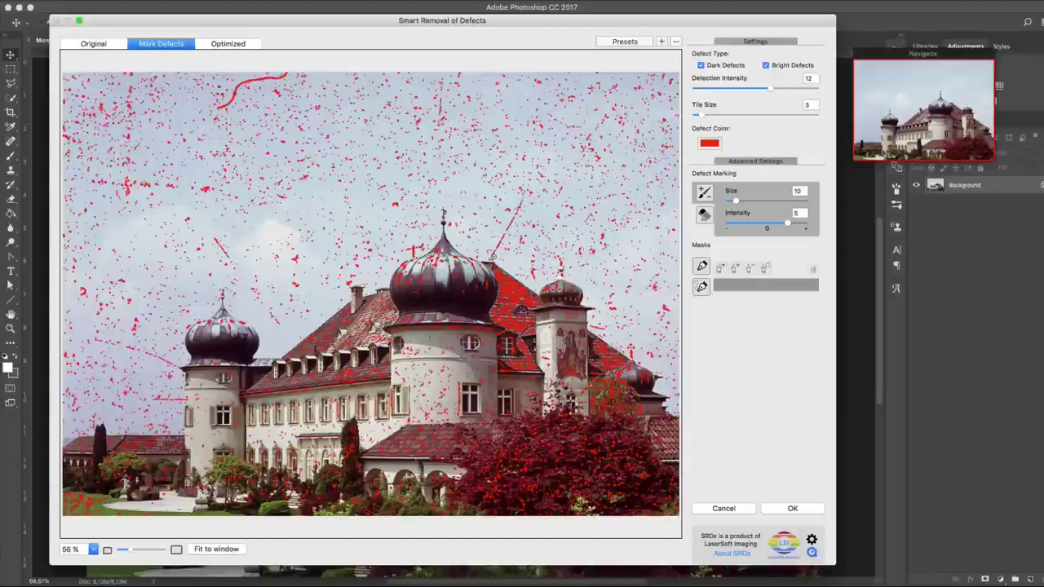
Step: Erase the defect markings on the small tower's spire and add a new empty path mask
click(705, 214)
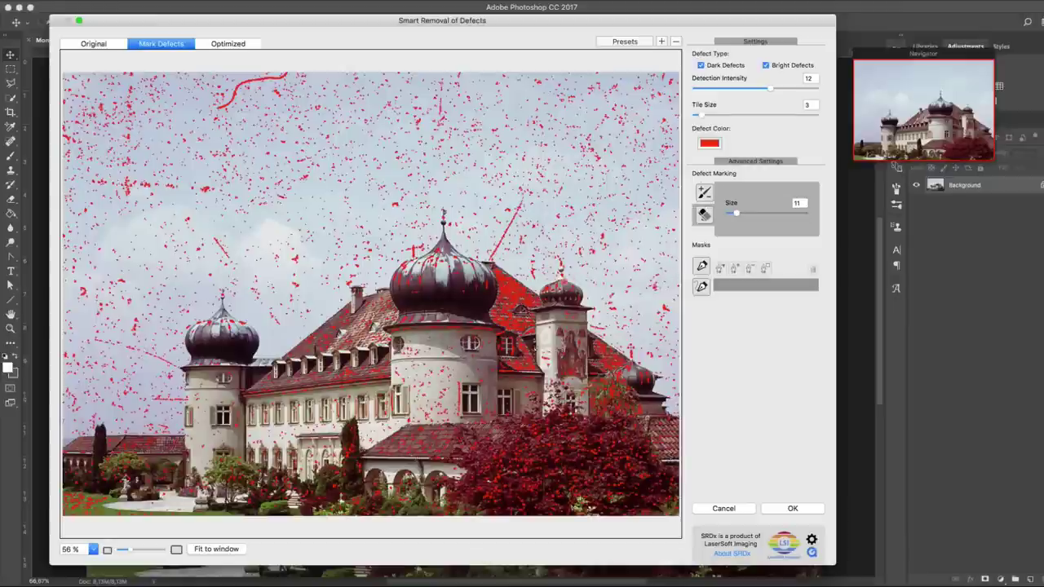
drag(563, 278, 558, 278)
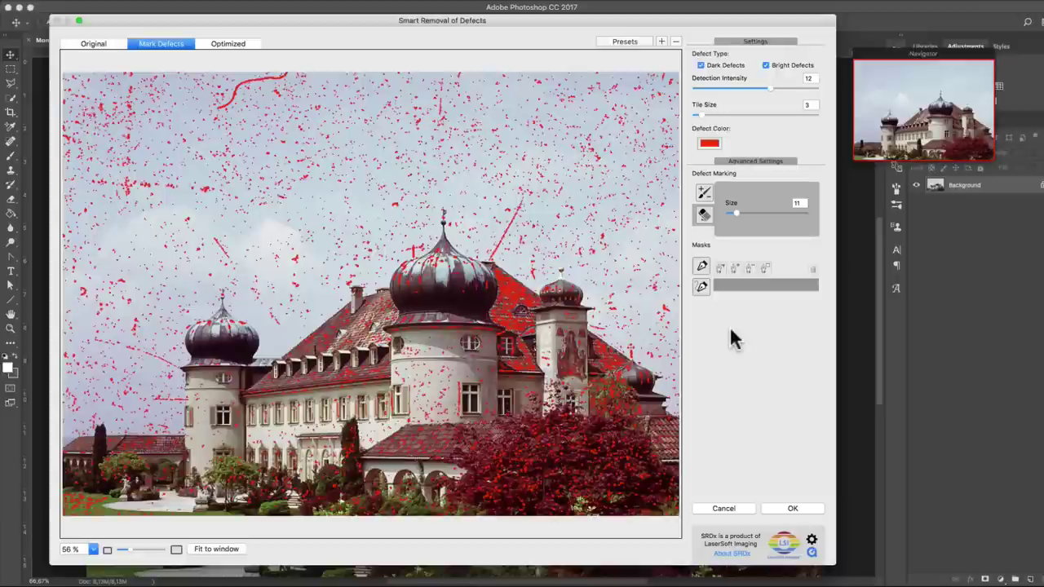
click(702, 268)
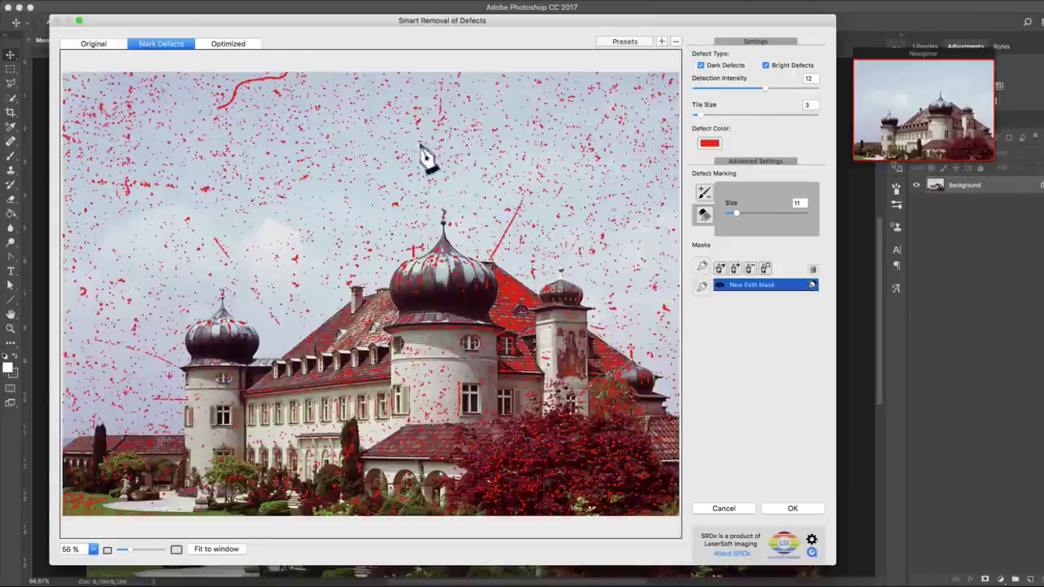
Step: Trace a closed path along the image top, right edge and skyline, excluding the building
click(63, 73)
click(677, 72)
click(679, 440)
click(196, 371)
click(196, 481)
double_click(63, 481)
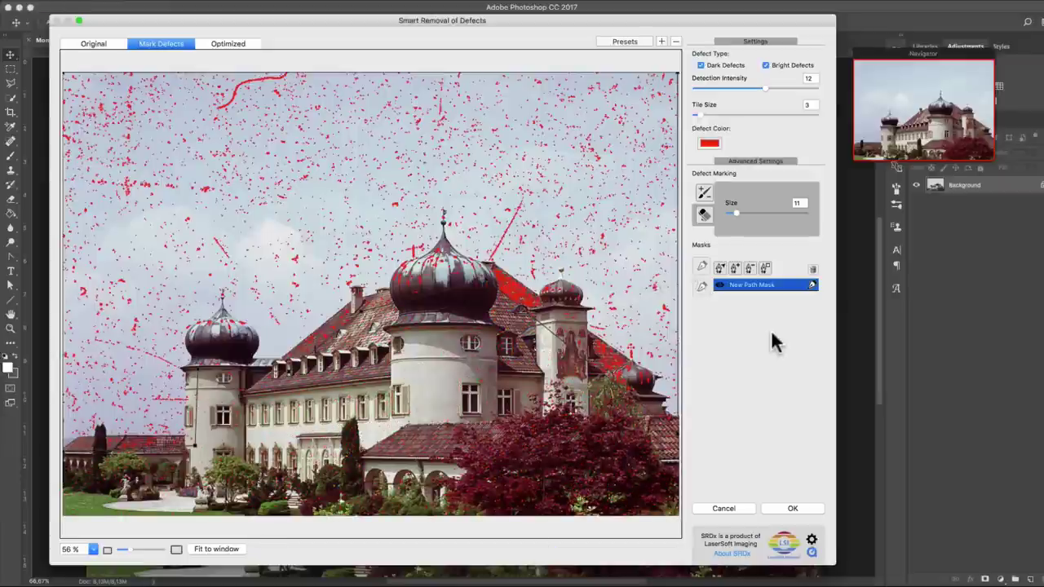
Step: Erase leftover markings on the roof and domes with a size-40 eraser, then shrink it to about 10
drag(736, 212, 760, 213)
mouse_move(66, 457)
mouse_down()
mouse_move(194, 412)
mouse_move(200, 331)
mouse_move(295, 359)
mouse_move(465, 260)
mouse_move(494, 273)
mouse_up()
mouse_move(562, 292)
mouse_down()
mouse_move(548, 313)
mouse_move(644, 383)
mouse_up()
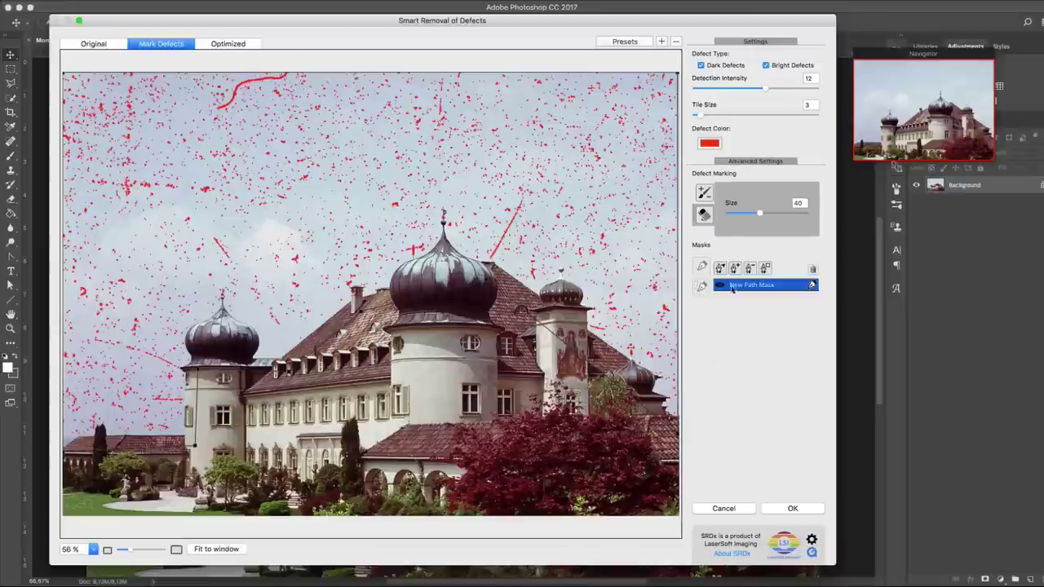
drag(760, 214, 737, 213)
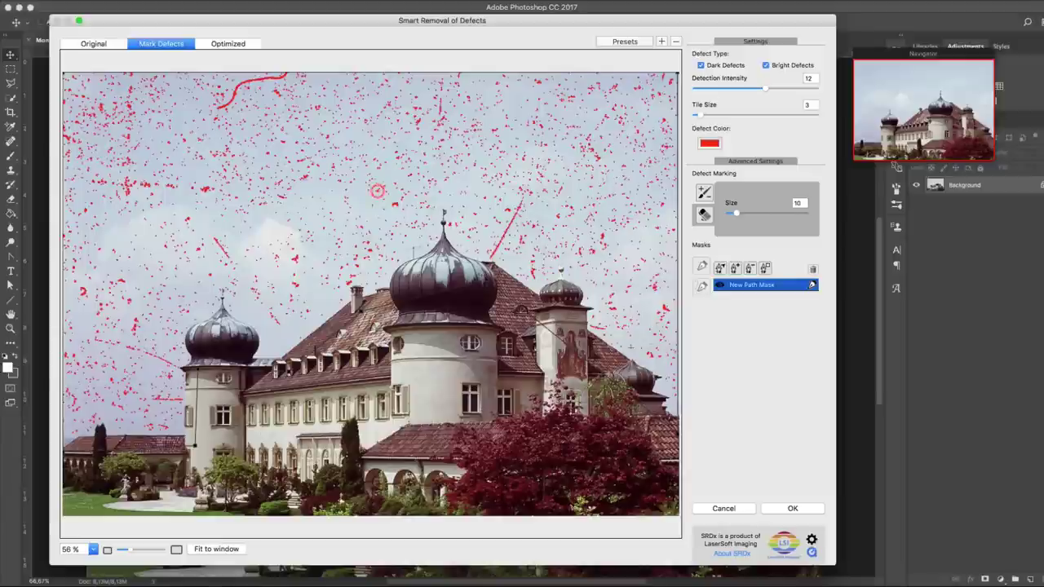
Step: Preview the Optimized result and apply the SRDx cleanup to the photo
click(254, 45)
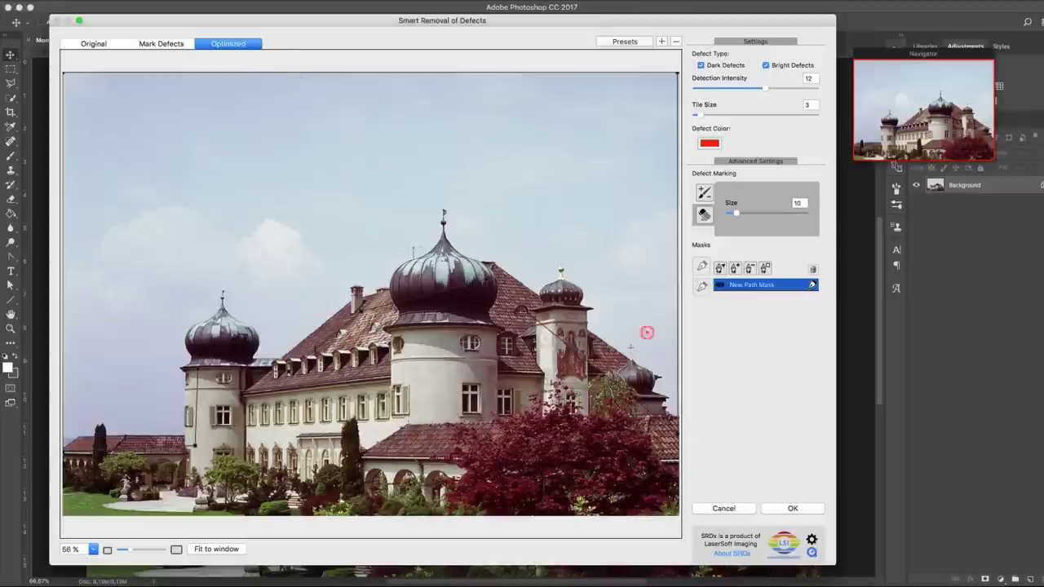
click(808, 509)
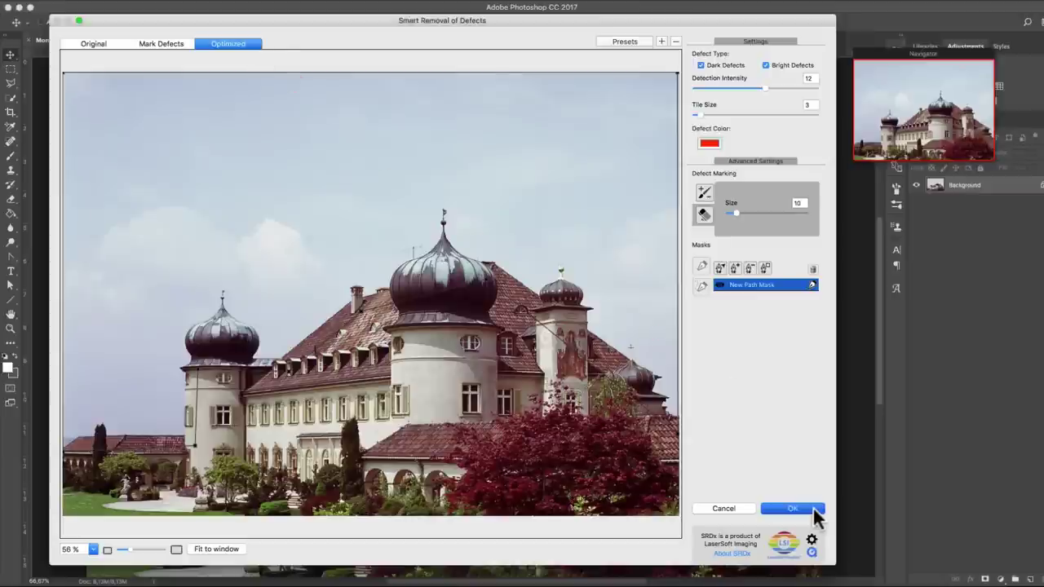